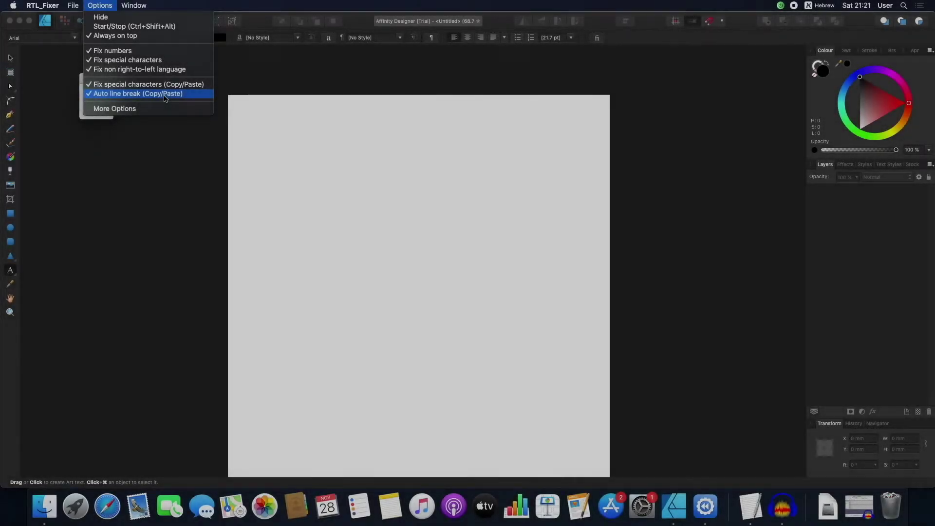
Change RTL Fixer's auto line break length from 50 to 20 characters and close the settings.
{"action": "left_click", "coordinate": [166, 93]}
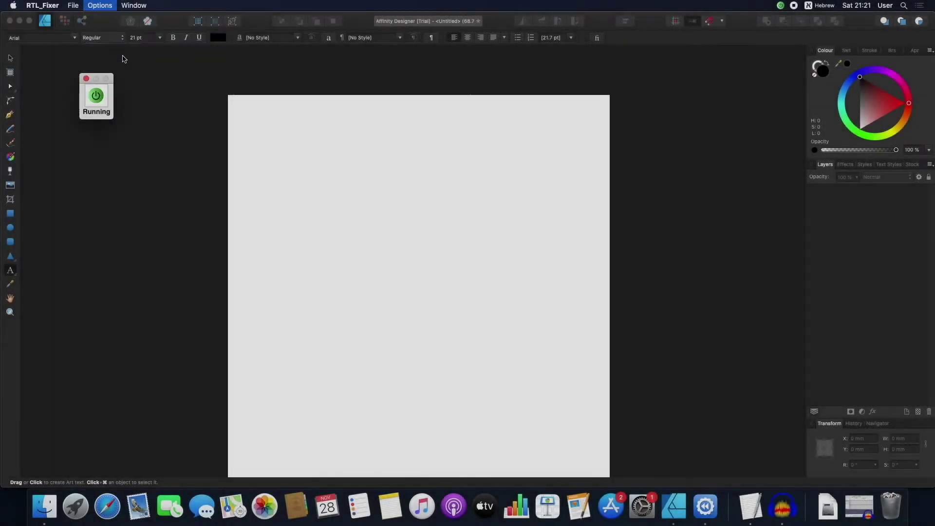
{"action": "left_click", "coordinate": [99, 5]}
{"action": "left_click", "coordinate": [128, 93]}
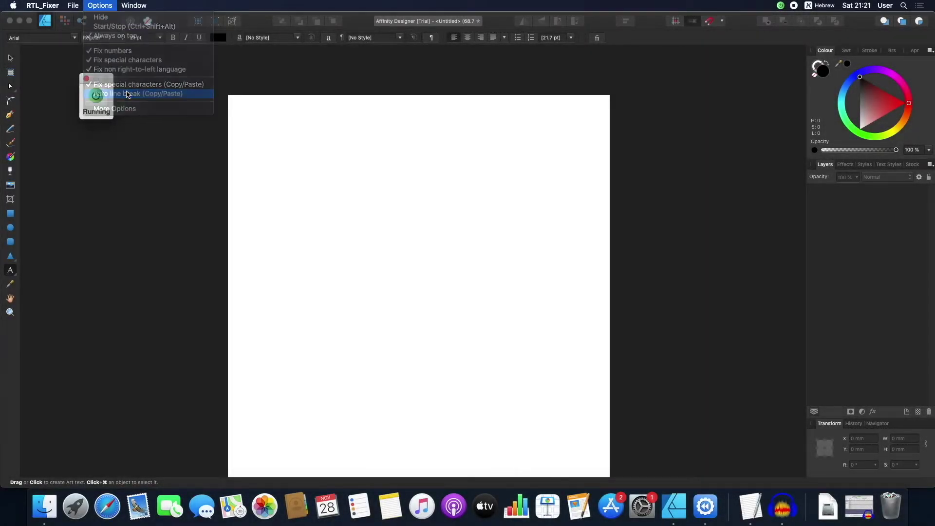
{"action": "left_click_drag", "start_coordinate": [258, 104], "coordinate": [136, 119]}
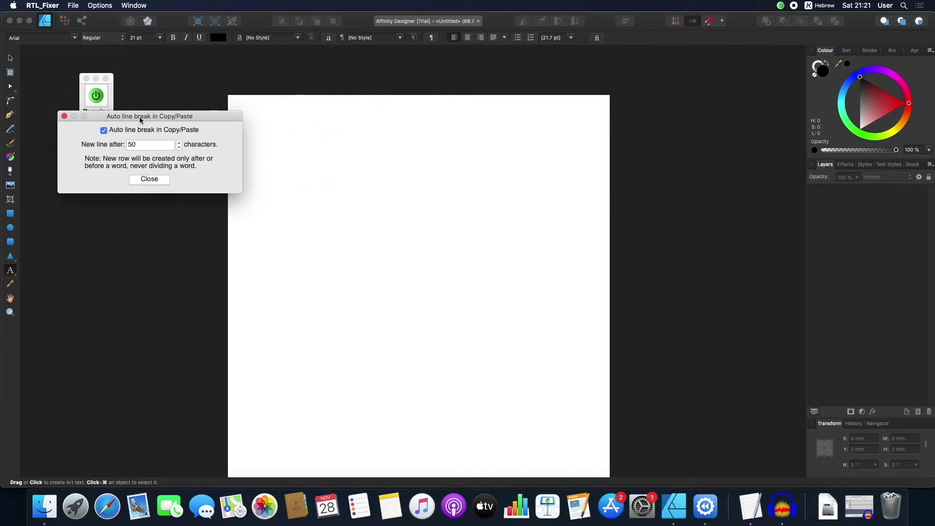
{"action": "double_click", "coordinate": [156, 146]}
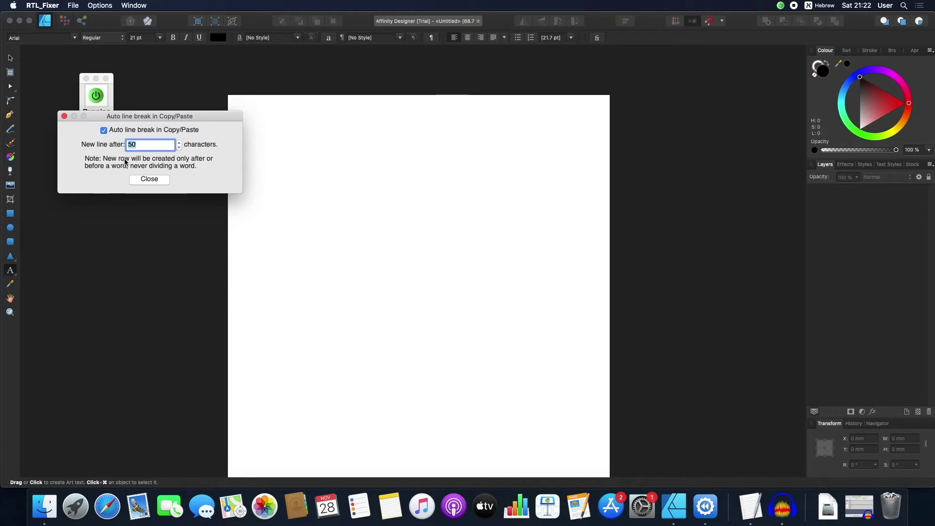
{"action": "left_click_drag", "start_coordinate": [147, 118], "coordinate": [127, 108]}
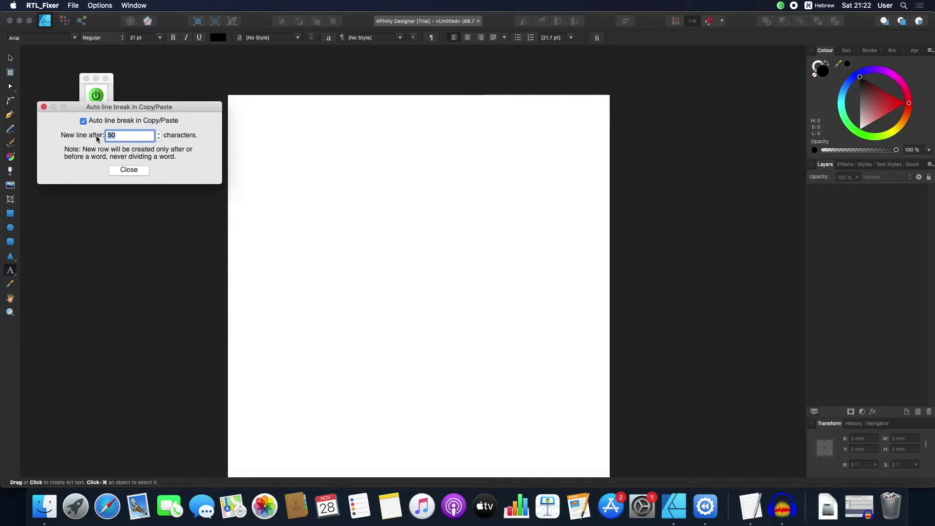
{"action": "type", "text": "20"}
{"action": "left_click", "coordinate": [113, 169]}
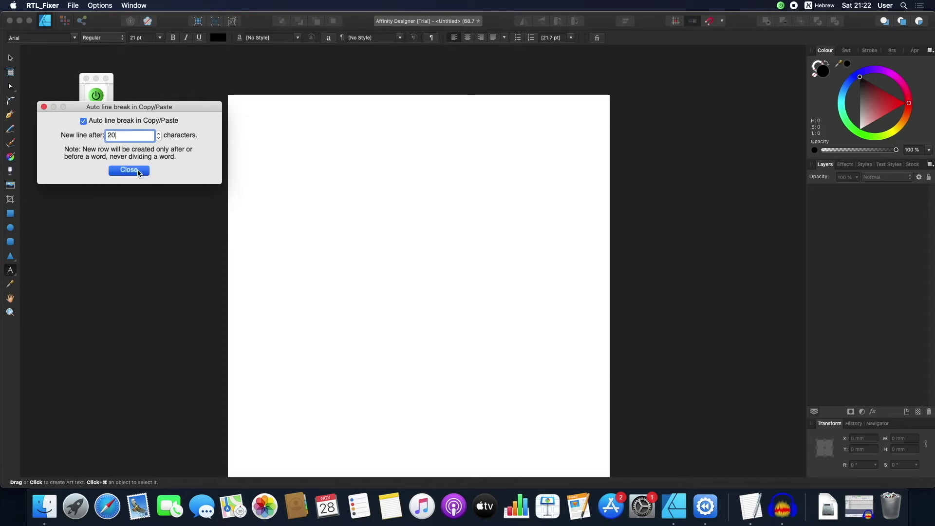
Copy the Hebrew paragraph from TextEdit and paste it into a new art text frame.
{"action": "left_click", "coordinate": [750, 507]}
{"action": "left_click", "coordinate": [812, 281]}
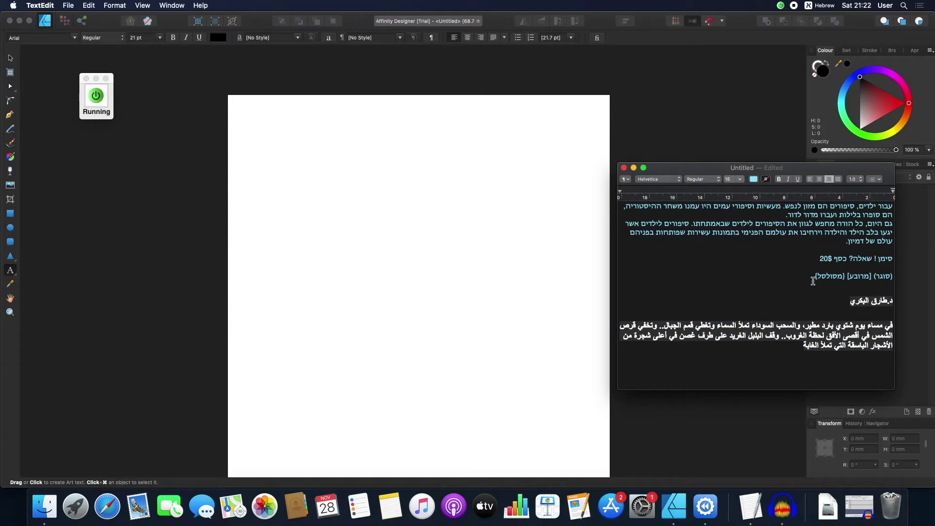
{"action": "key", "text": "cmd+a"}
{"action": "left_click", "coordinate": [372, 191]}
{"action": "left_click_drag", "start_coordinate": [287, 125], "coordinate": [307, 144]}
{"action": "key", "text": "cmd+v"}
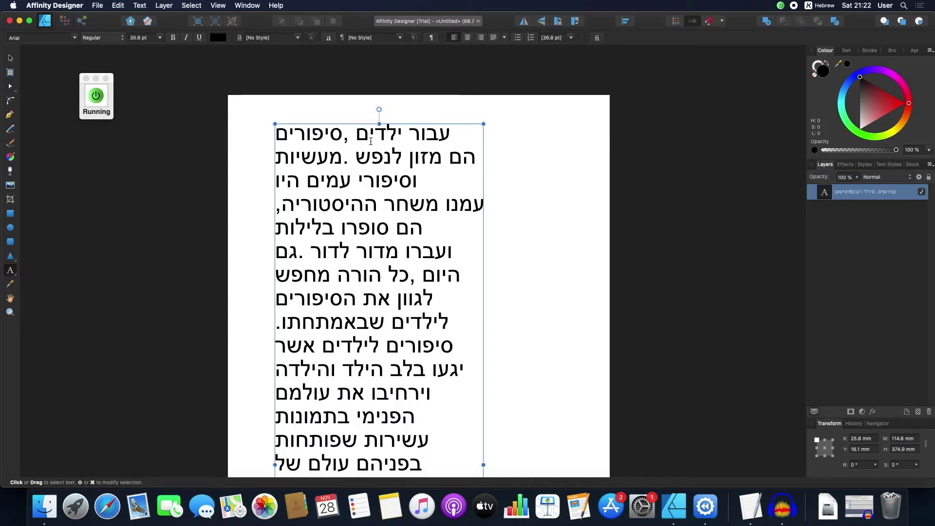
Right-align the pasted Hebrew art text and check the short wrapped lines.
{"action": "key", "text": "super+a"}
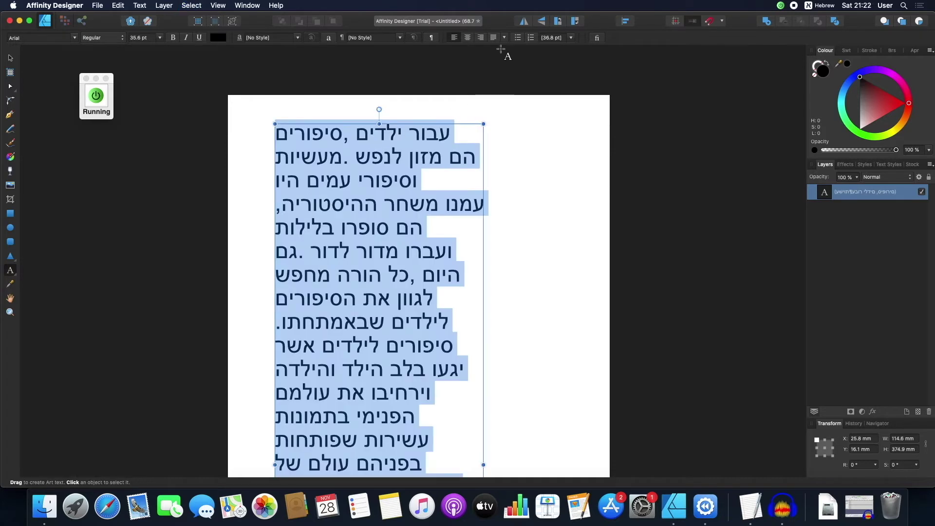
{"action": "left_click", "coordinate": [481, 39]}
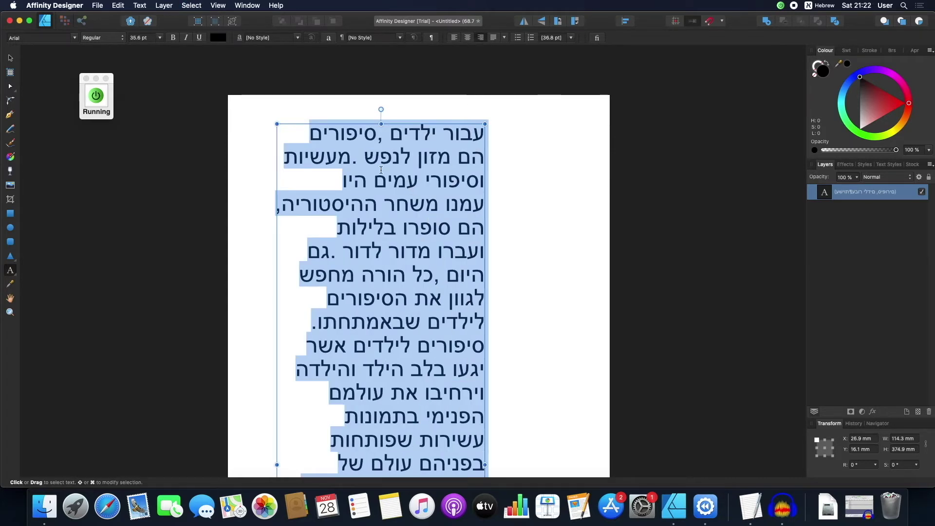
{"action": "scroll", "coordinate": [421, 230], "scroll_direction": "down", "scroll_amount": 3}
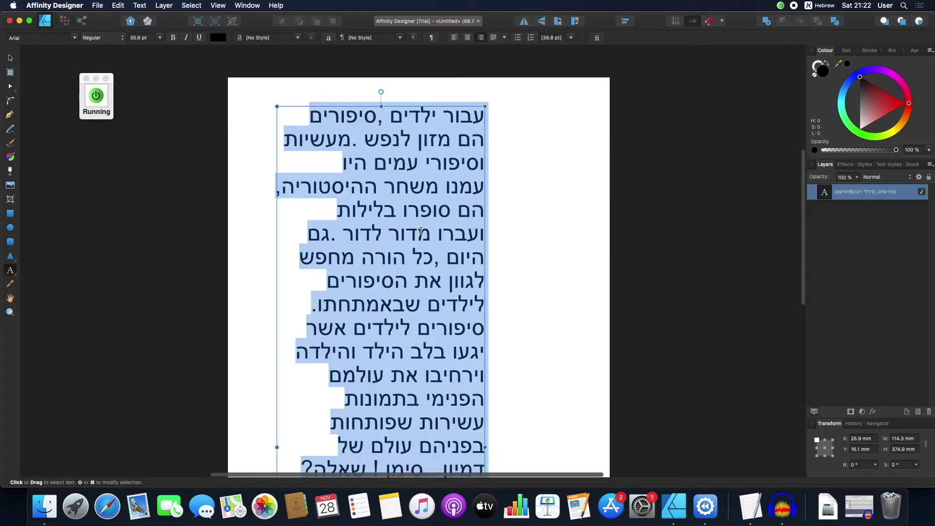
{"action": "key", "text": "Escape"}
{"action": "scroll", "coordinate": [421, 231], "scroll_direction": "up", "scroll_amount": 3}
{"action": "key", "text": "super+a"}
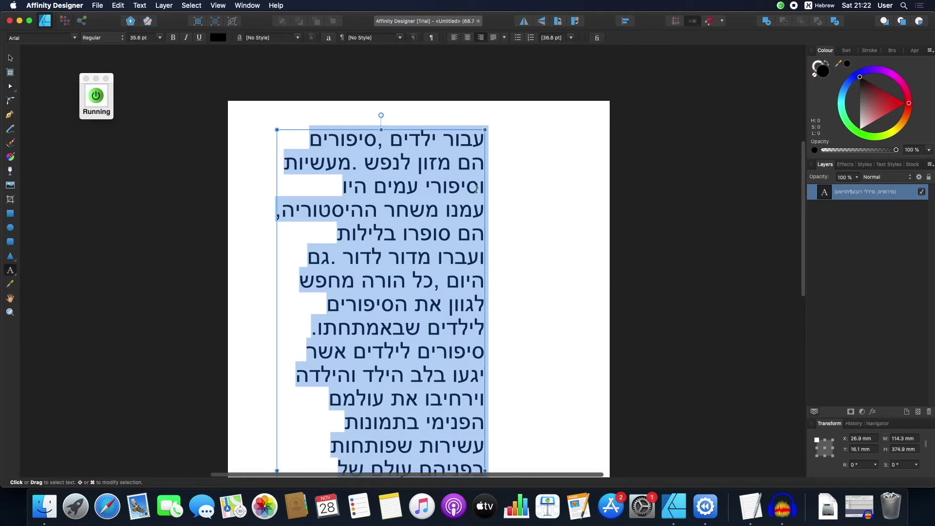
{"action": "left_click", "coordinate": [479, 148]}
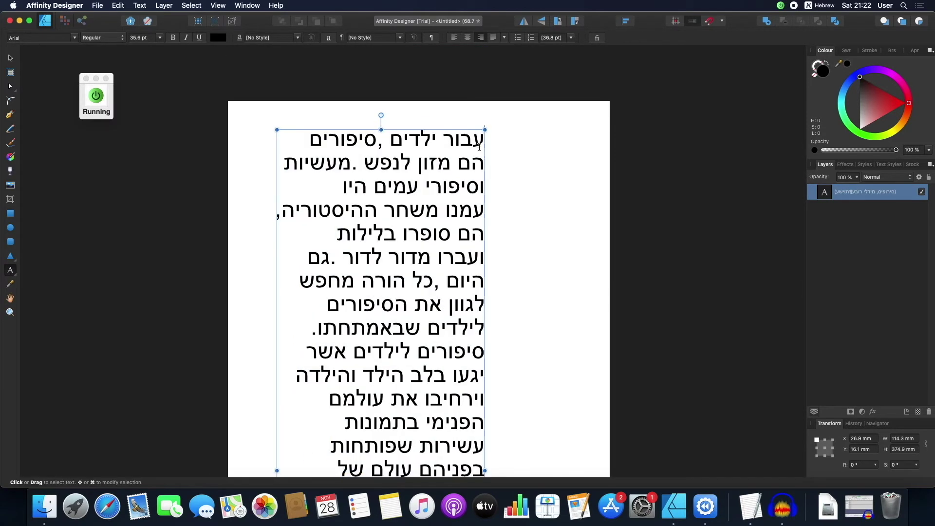
{"action": "left_click", "coordinate": [95, 115]}
Raise RTL Fixer's line-break length from 20 to 60 characters and delete the old narrow text object.
{"action": "left_click", "coordinate": [122, 94]}
{"action": "left_click", "coordinate": [112, 82]}
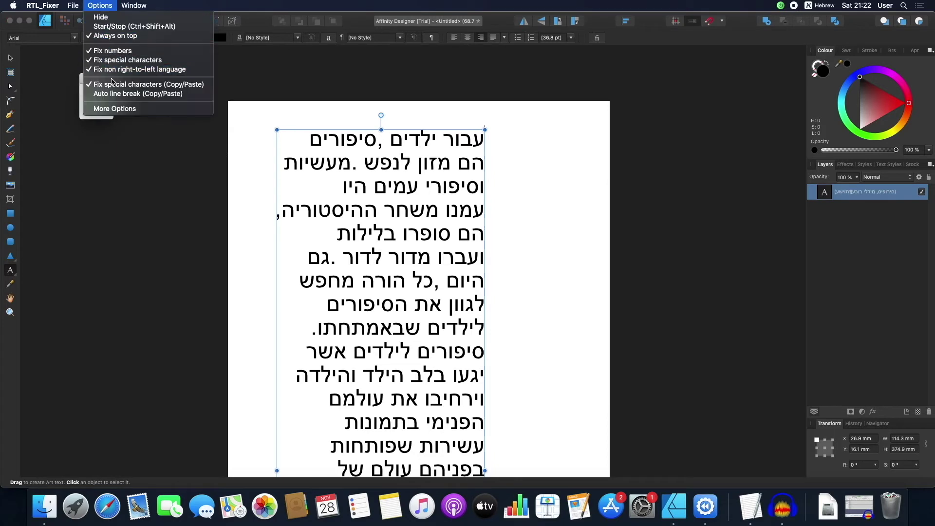
{"action": "left_click", "coordinate": [117, 93]}
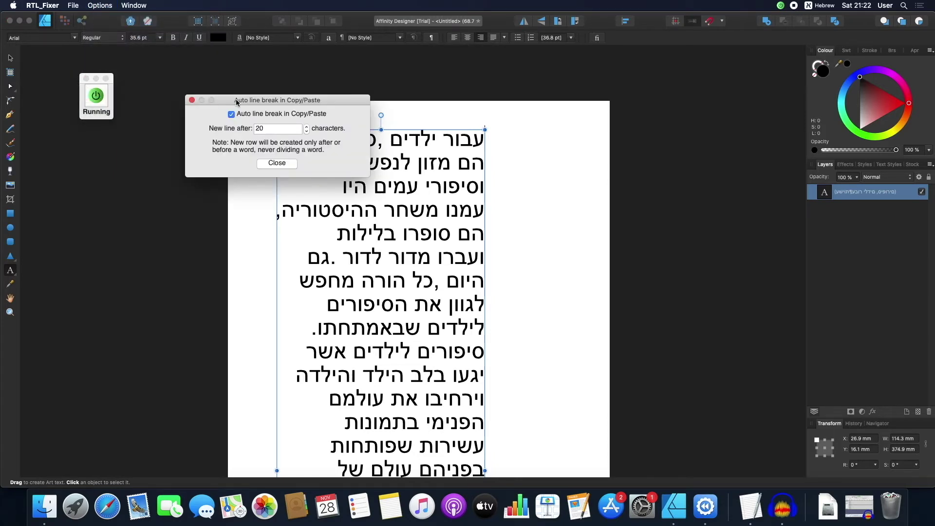
{"action": "left_click_drag", "start_coordinate": [236, 101], "coordinate": [188, 102]}
{"action": "double_click", "coordinate": [207, 129]}
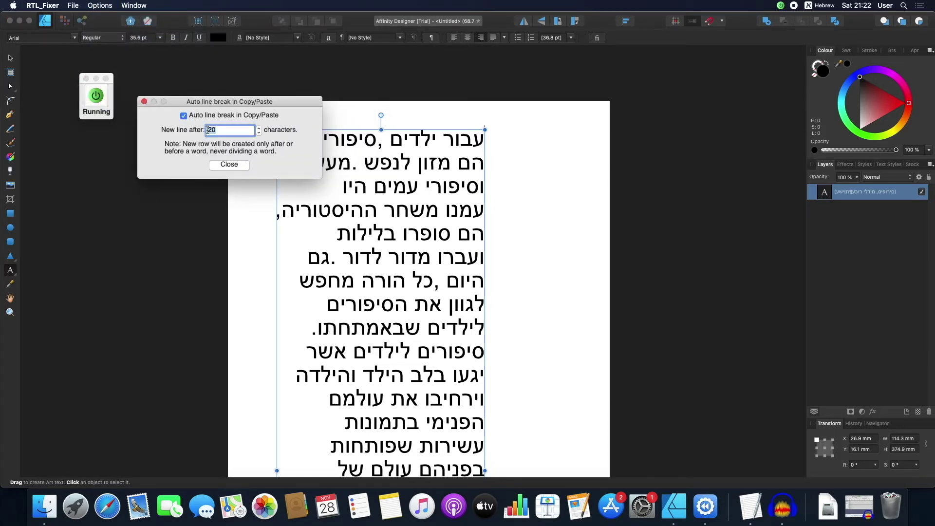
{"action": "type", "text": "60"}
{"action": "left_click", "coordinate": [245, 168]}
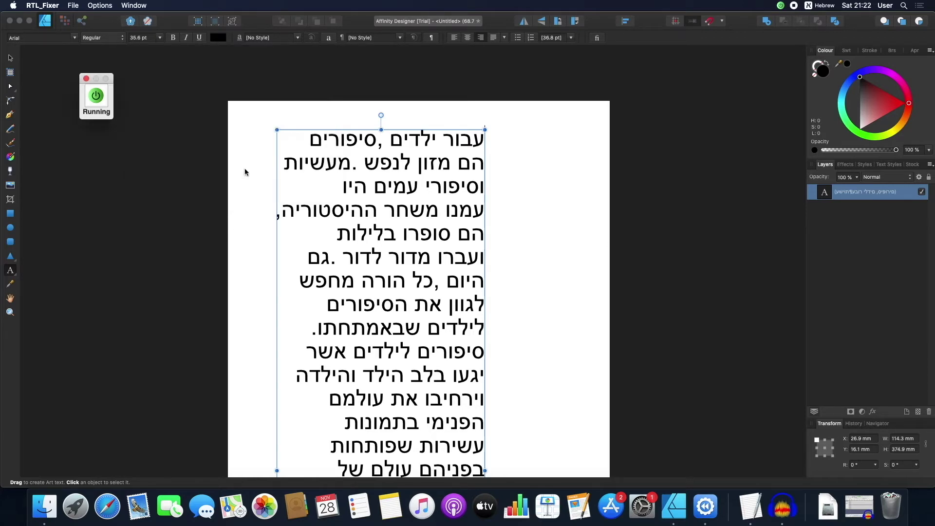
{"action": "left_click", "coordinate": [831, 192]}
{"action": "key", "text": "BackSpace"}
Paste the Hebrew and Arabic paragraph as new art text, right-align it, and position it at the page top.
{"action": "left_click", "coordinate": [749, 507]}
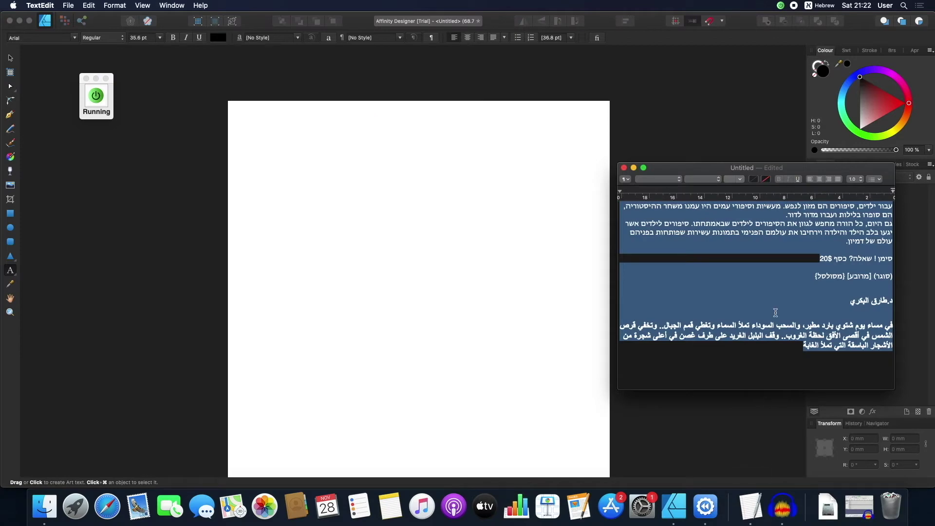
{"action": "left_click", "coordinate": [259, 120]}
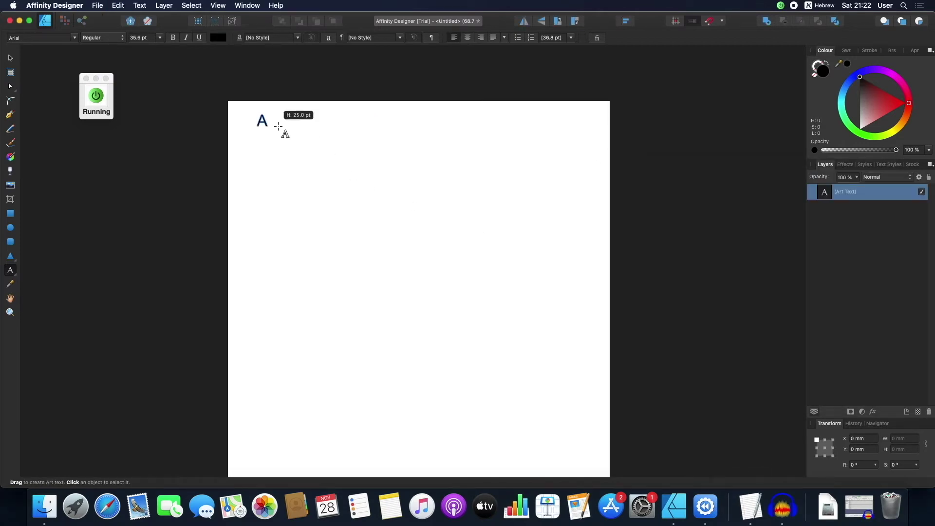
{"action": "key", "text": "super+v"}
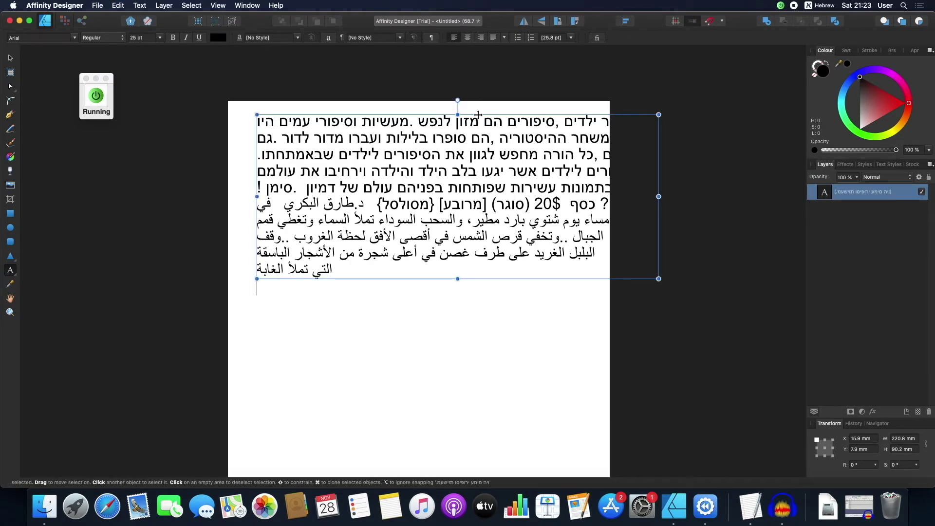
{"action": "left_click_drag", "start_coordinate": [443, 117], "coordinate": [451, 124]}
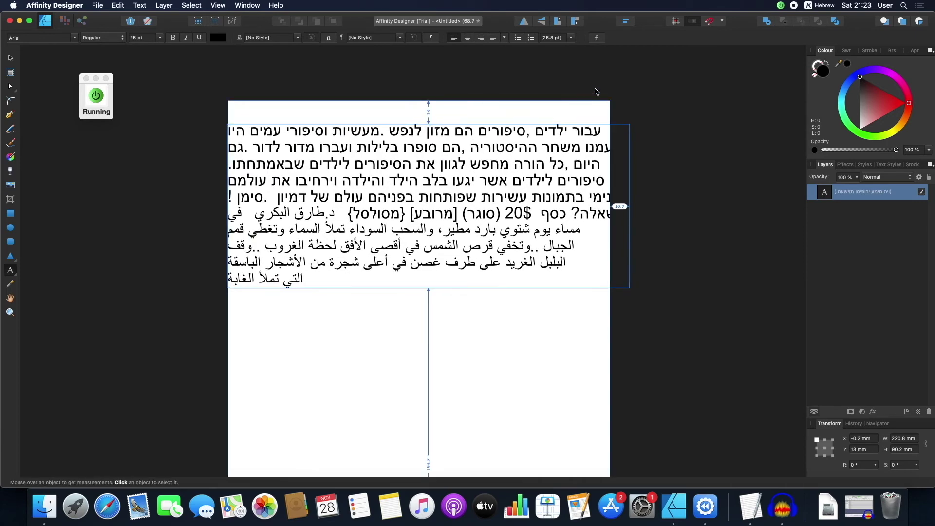
{"action": "key", "text": "super+a"}
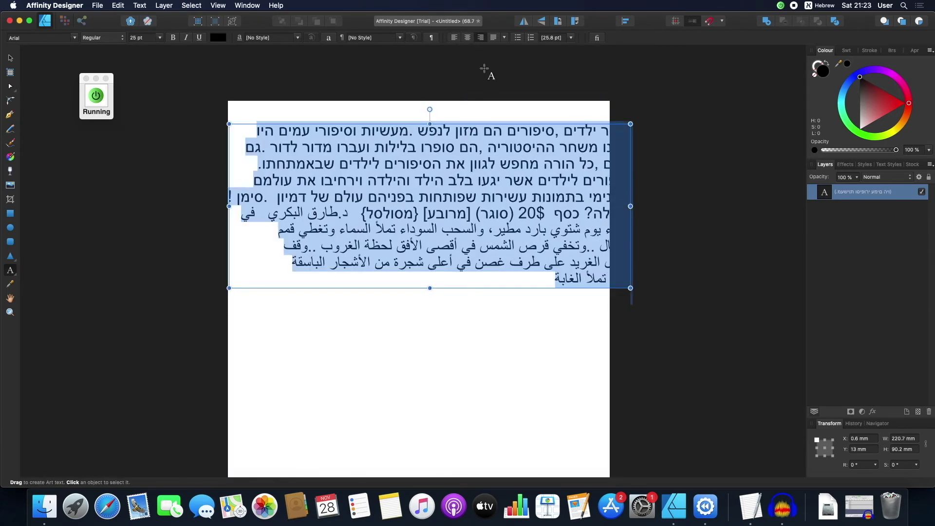
{"action": "left_click", "coordinate": [480, 38]}
{"action": "left_click_drag", "start_coordinate": [486, 125], "coordinate": [473, 113]}
{"action": "left_click", "coordinate": [463, 136]}
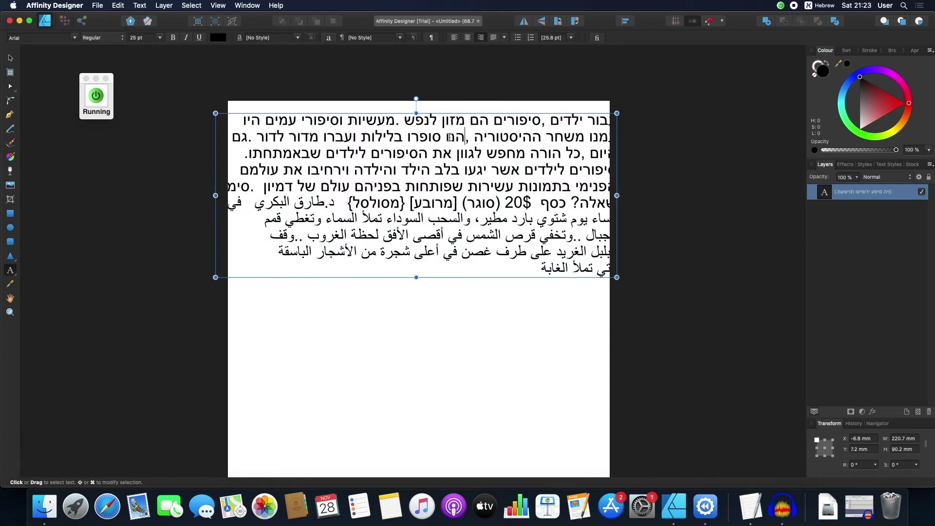
Move the words after the first sentence on line 1 onto a new line, then nudge the frame left.
{"action": "left_click", "coordinate": [396, 122]}
{"action": "type", "text": "."}
{"action": "key", "text": "BackSpace"}
{"action": "type", "text": "."}
{"action": "key", "text": "super+shift+Left"}
{"action": "key", "text": "super+x"}
{"action": "key", "text": "Return"}
{"action": "key", "text": "super+v"}
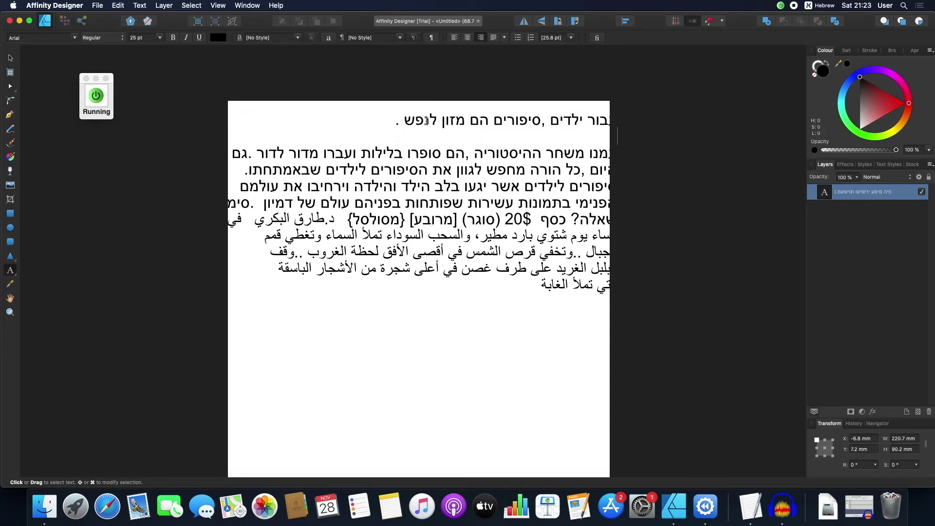
{"action": "key", "text": "Escape"}
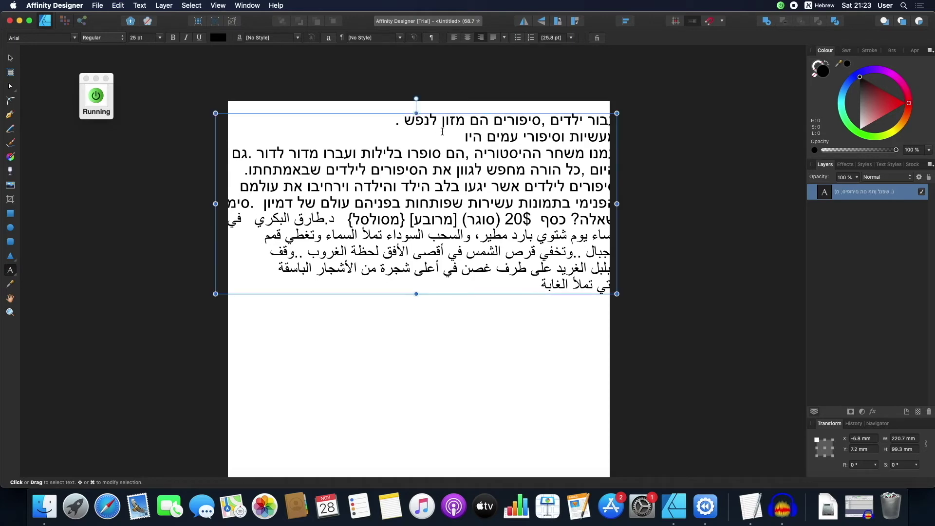
{"action": "left_click_drag", "start_coordinate": [469, 114], "coordinate": [458, 112]}
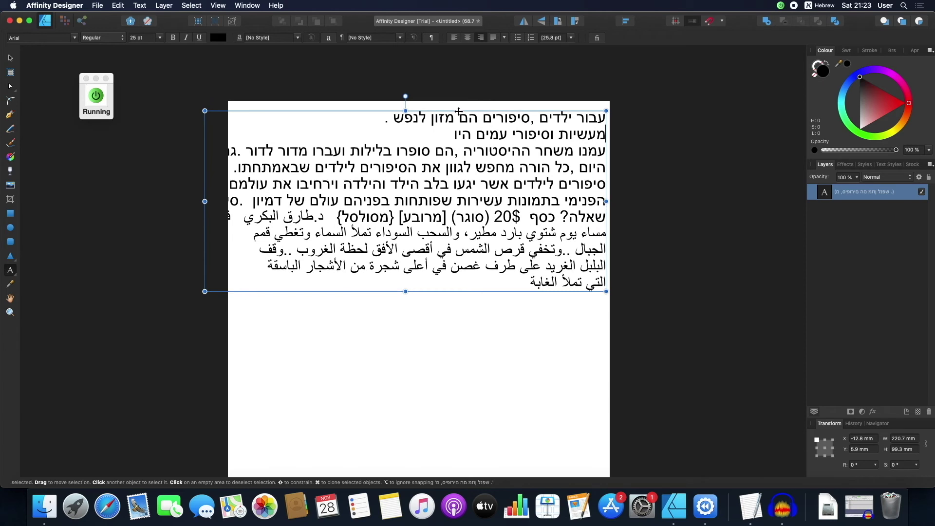
Split line 3 after 'ההיסטוריה ,' so the following clause starts its own line.
{"action": "left_click", "coordinate": [454, 154]}
{"action": "type", "text": ","}
{"action": "key", "text": "BackSpace"}
{"action": "key", "text": "shift+End"}
{"action": "key", "text": "BackSpace"}
{"action": "key", "text": "super+z"}
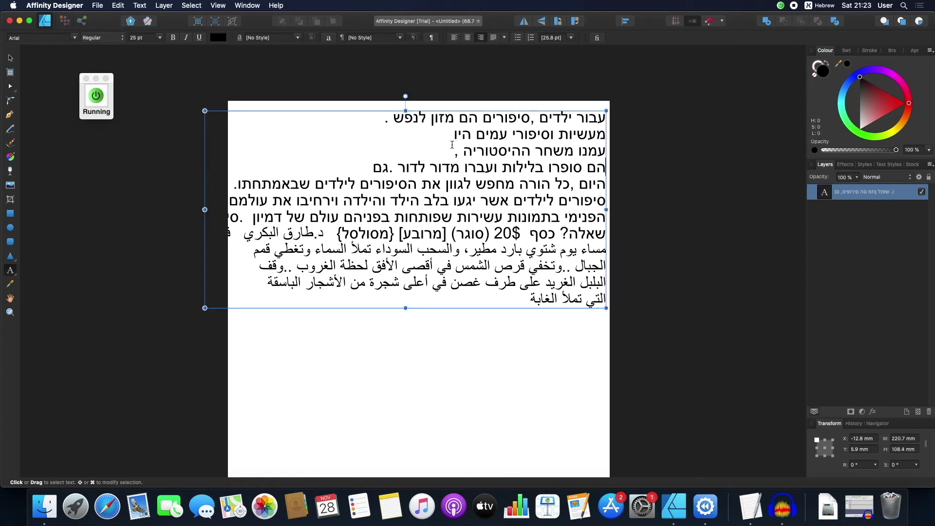
Cut line 3 'עמנו משחר ההיסטוריה ,' and append it to the end of line 2.
{"action": "left_click_drag", "start_coordinate": [479, 151], "coordinate": [574, 153]}
{"action": "left_click", "coordinate": [447, 139]}
{"action": "key", "text": "shift+End"}
{"action": "key", "text": "super+x"}
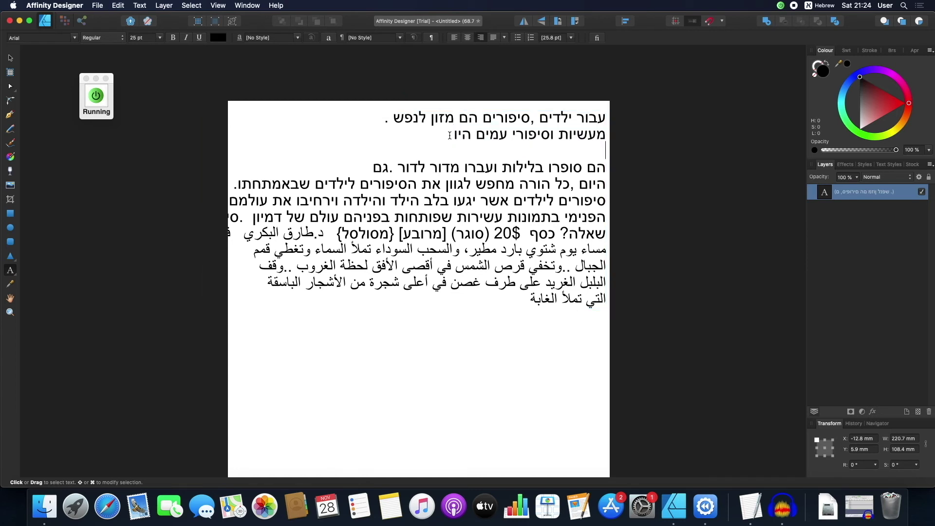
{"action": "key", "text": "BackSpace"}
{"action": "key", "text": "super+v"}
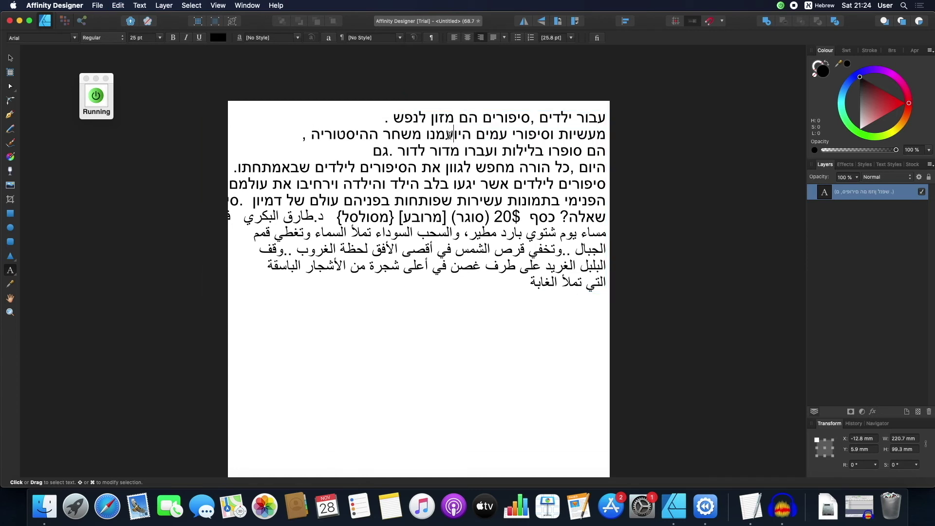
{"action": "left_click", "coordinate": [448, 134]}
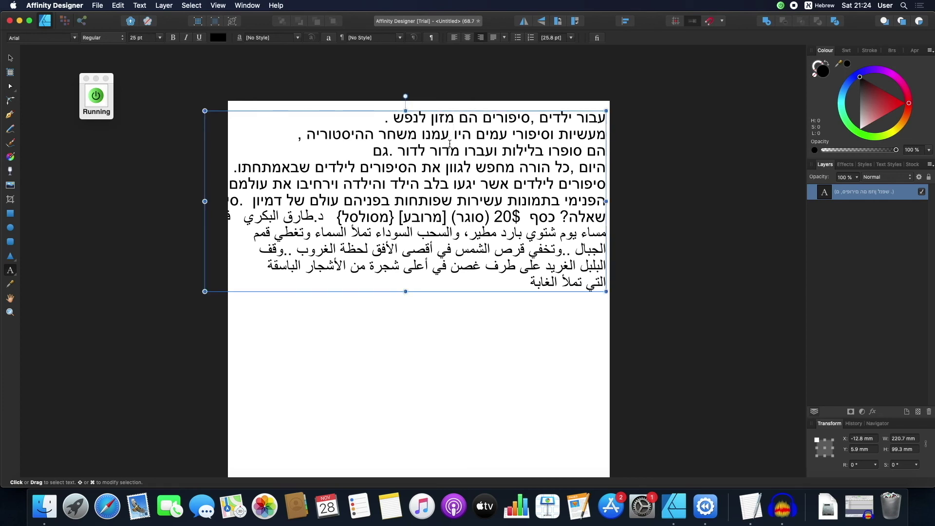
Move the fourth line up so it continues after 'גם' on line 3.
{"action": "left_click_drag", "start_coordinate": [242, 168], "coordinate": [601, 169]}
{"action": "left_click", "coordinate": [363, 151]}
{"action": "key", "text": "shift+Down"}
{"action": "key", "text": "super+x"}
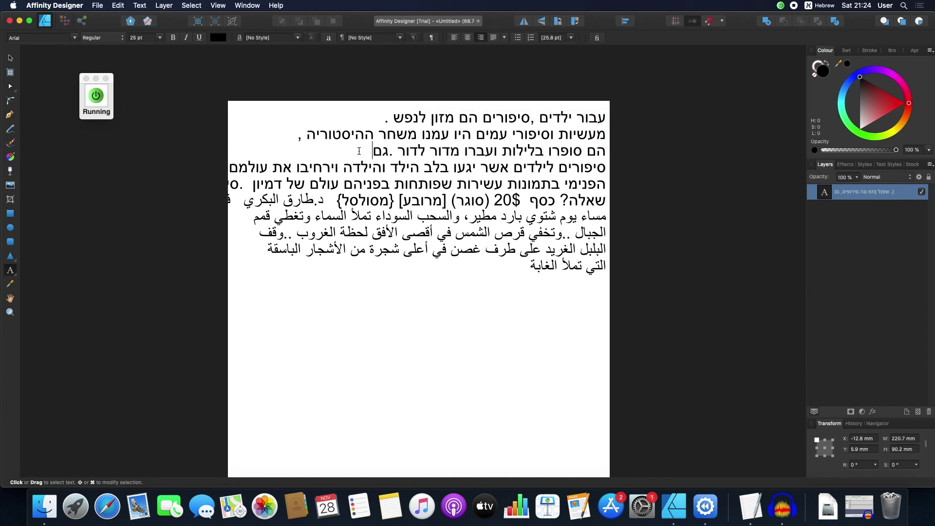
{"action": "key", "text": "super+v"}
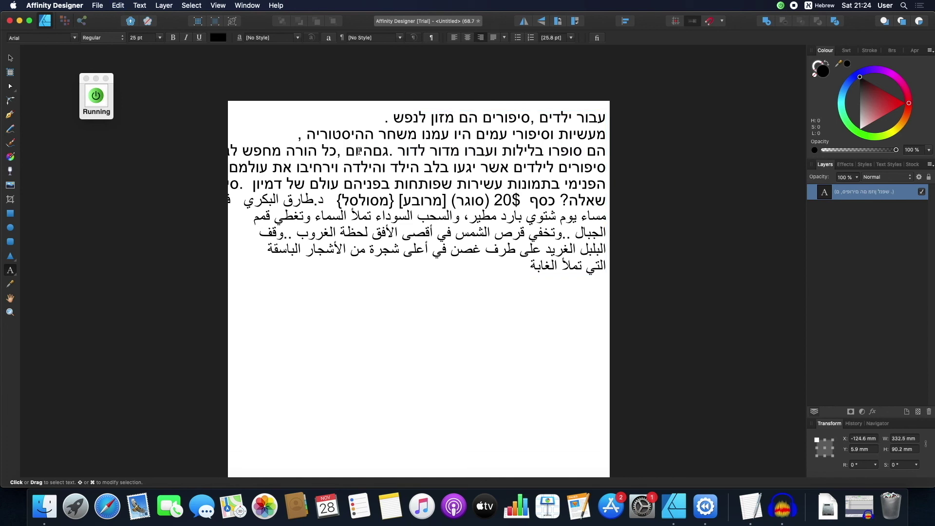